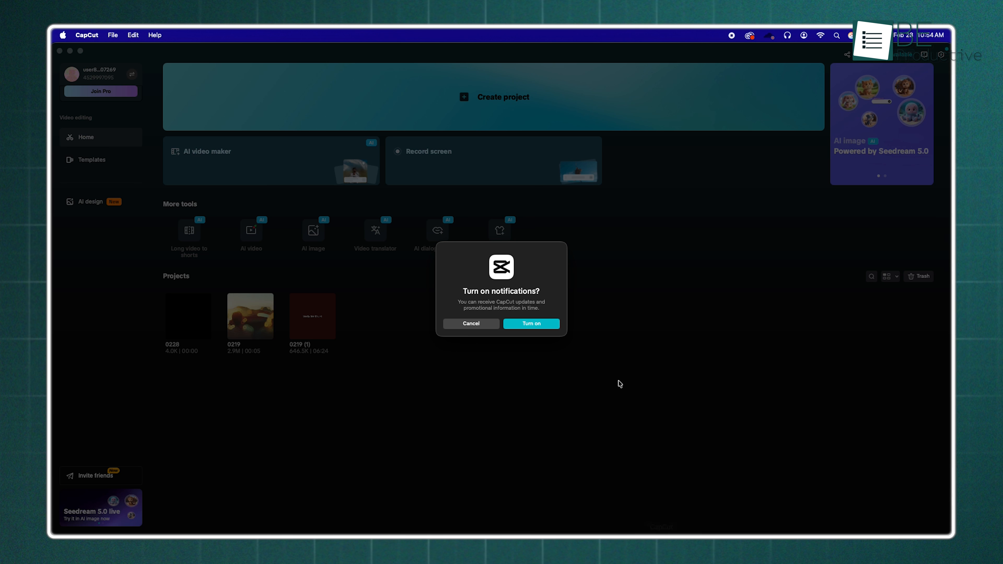
Dismiss the notification and Pro subscription offers, and create a new video project
{"action": "left_click", "coordinate": [461, 321]}
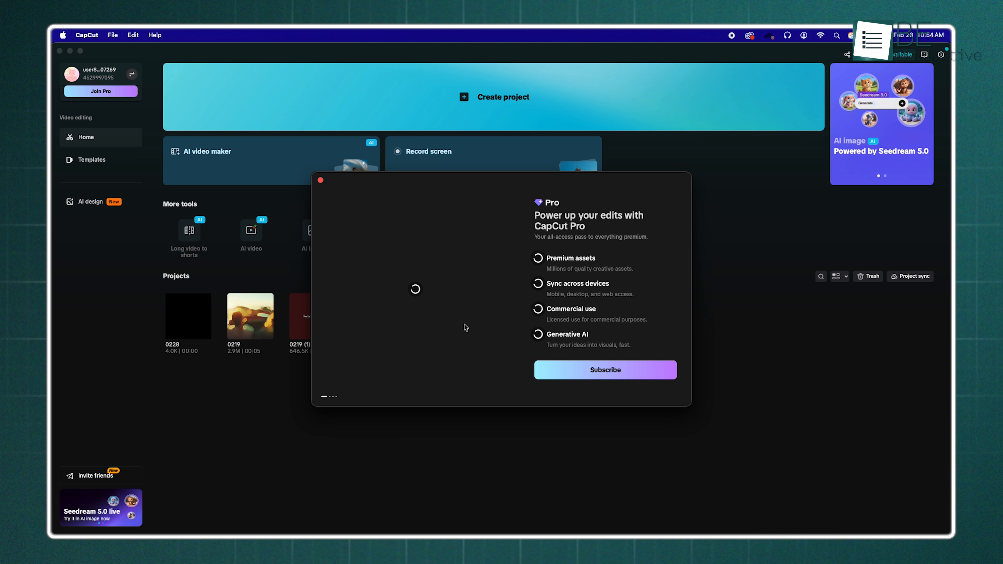
{"action": "left_click", "coordinate": [320, 180]}
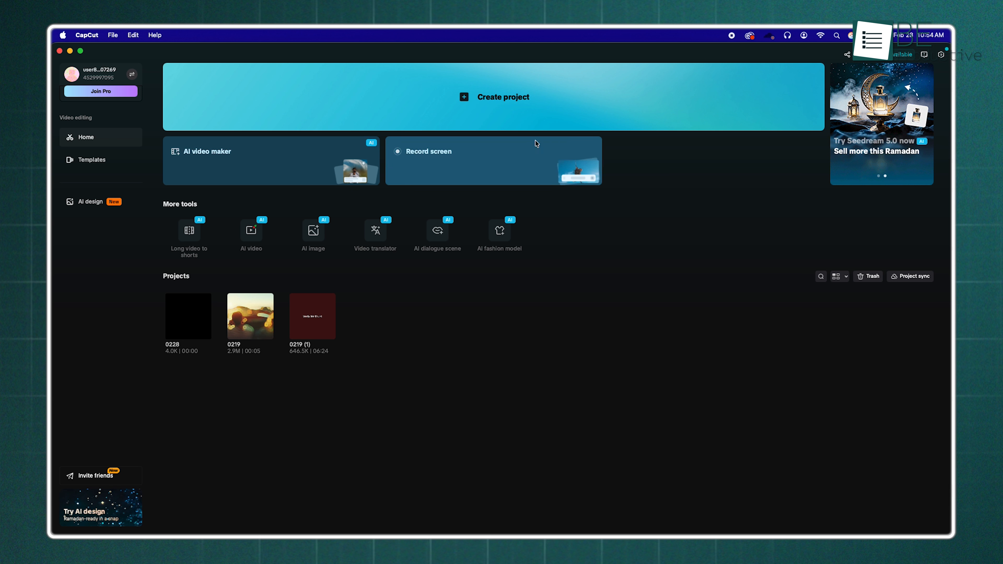
{"action": "left_click", "coordinate": [523, 121]}
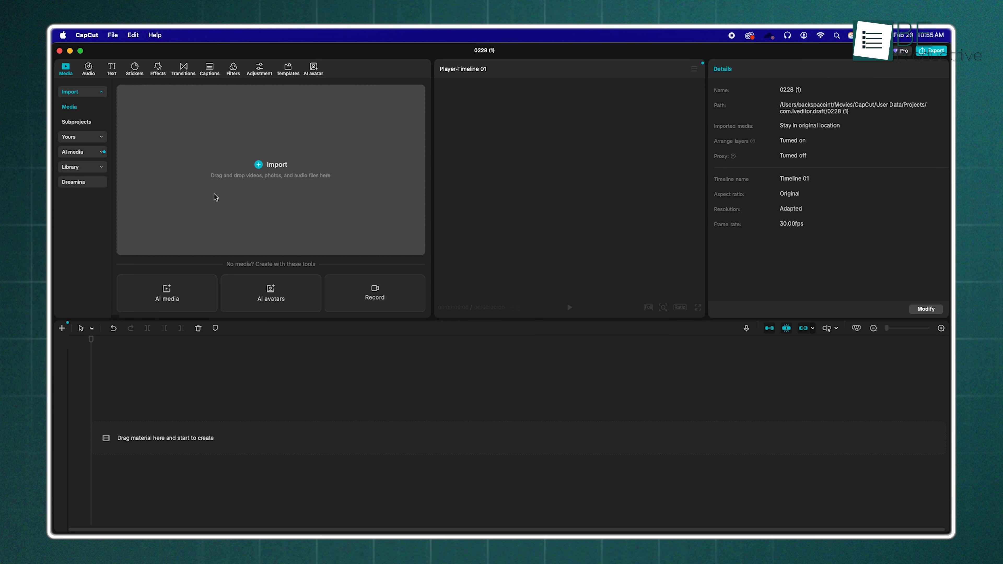
Import the presentation-advertising beauty-cream .mov clip from the Stocks folder into the project media and dismiss the media search tip
{"action": "left_click", "coordinate": [312, 170]}
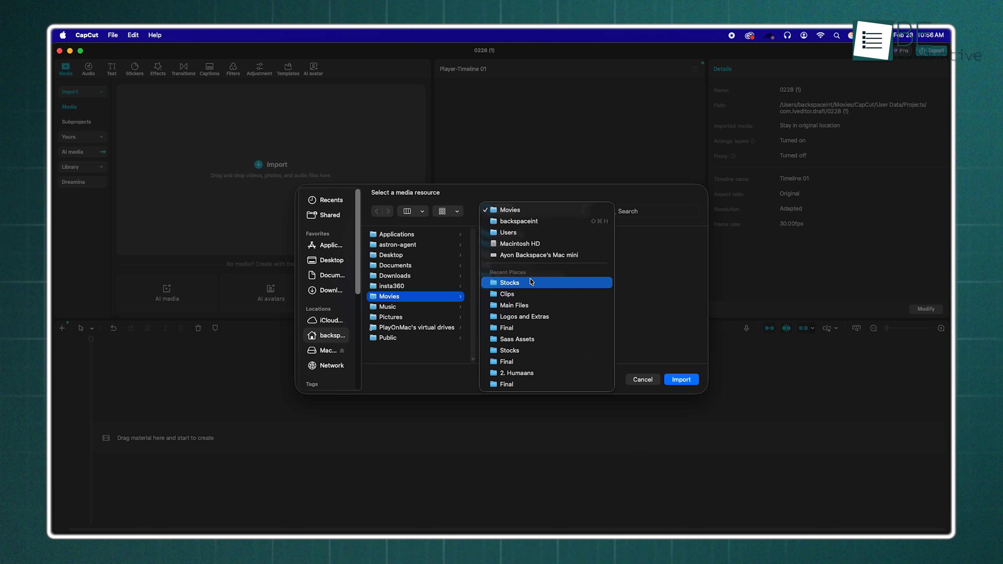
{"action": "double_click", "coordinate": [529, 279]}
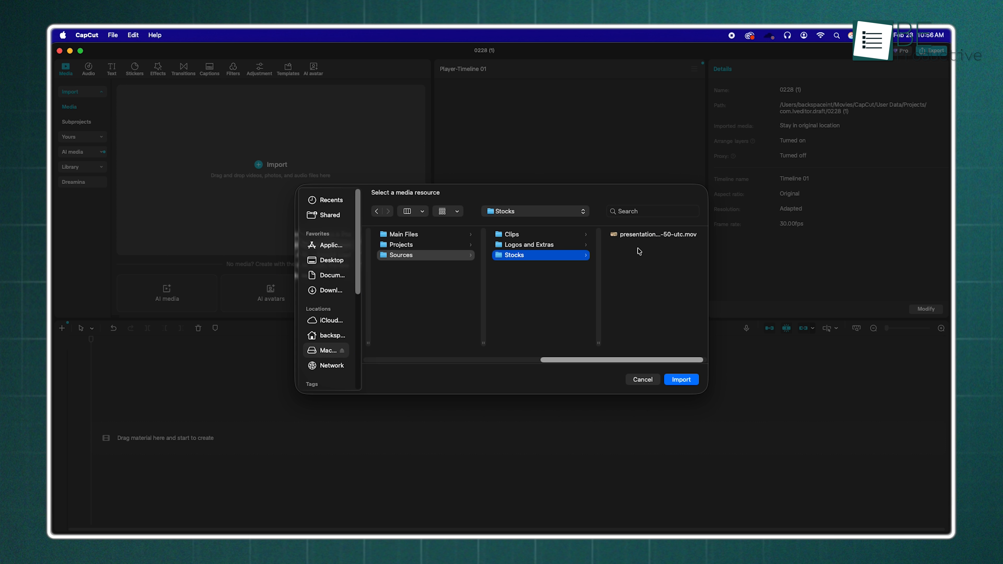
{"action": "left_click", "coordinate": [658, 236]}
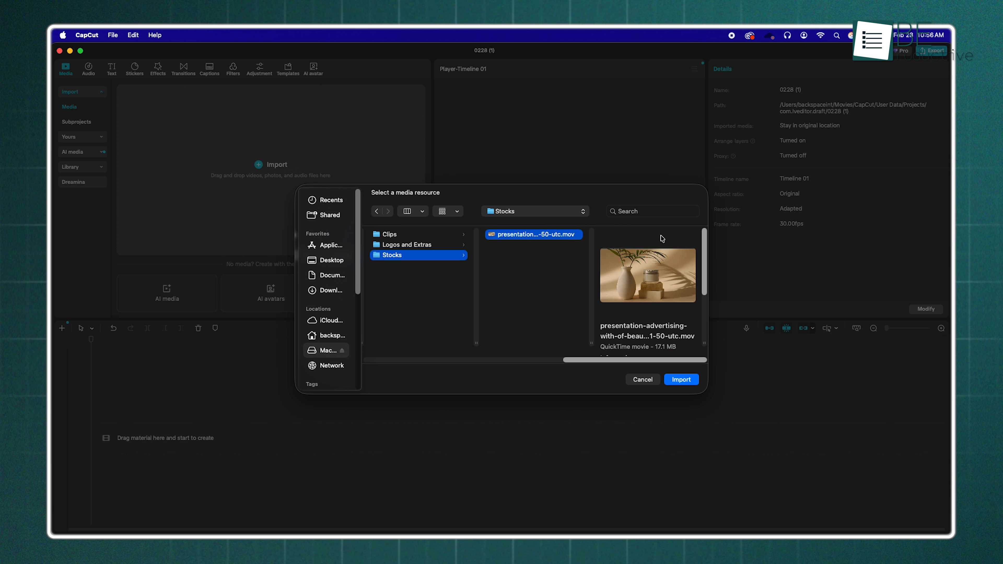
{"action": "left_click", "coordinate": [677, 380]}
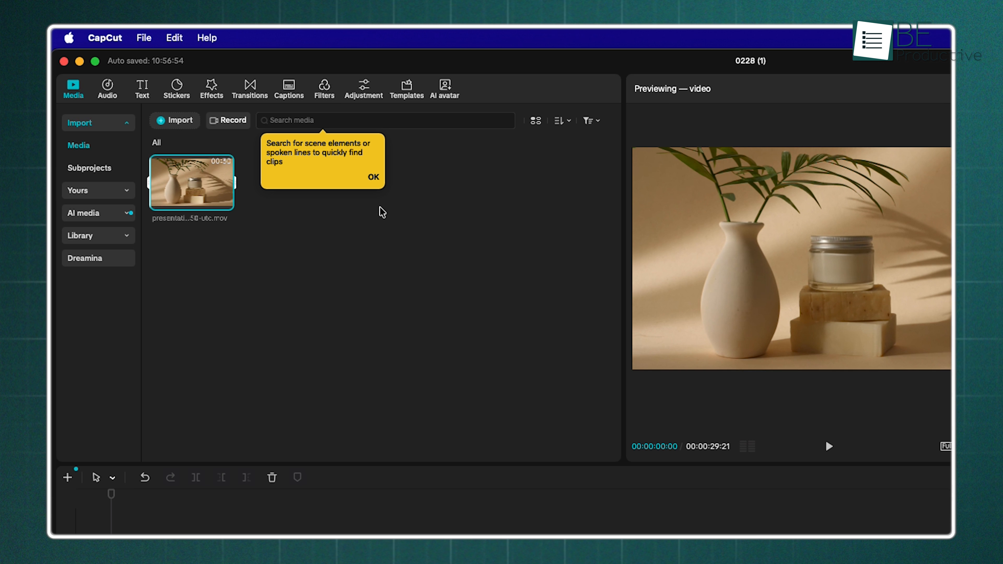
{"action": "left_click", "coordinate": [374, 178]}
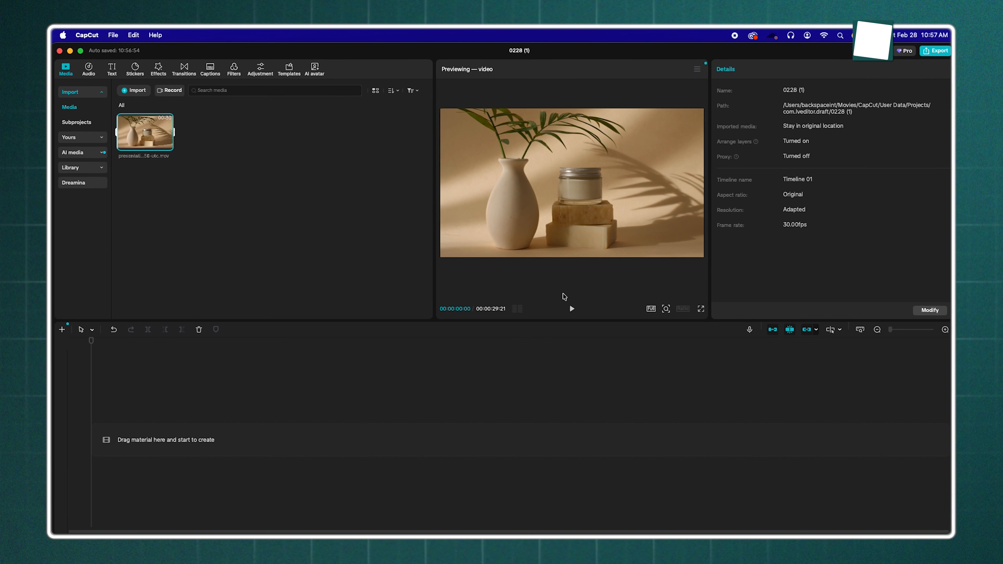
Preview the imported beauty-cream clip and place it at the start of the timeline's main track
{"action": "left_click", "coordinate": [567, 307]}
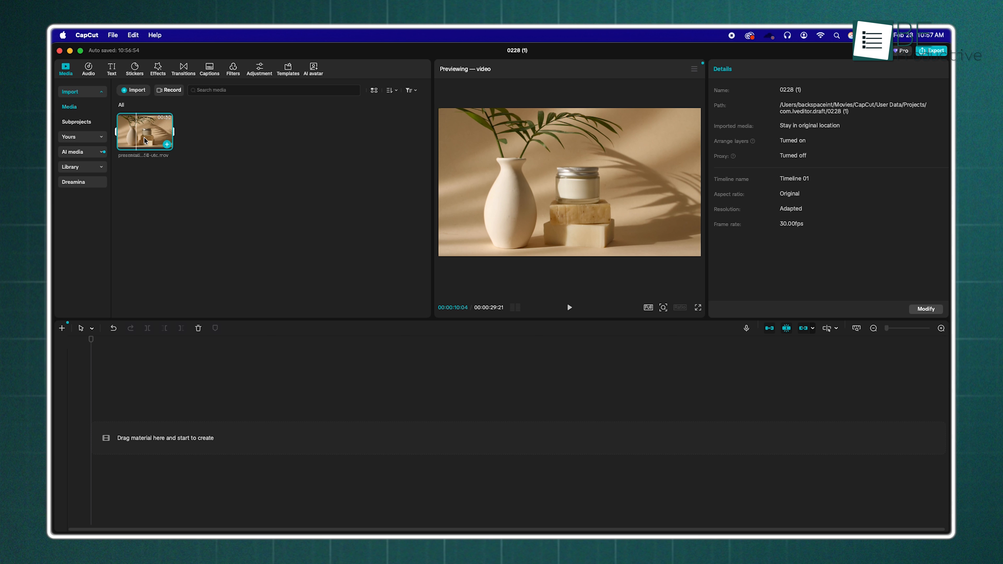
{"action": "left_click", "coordinate": [573, 309]}
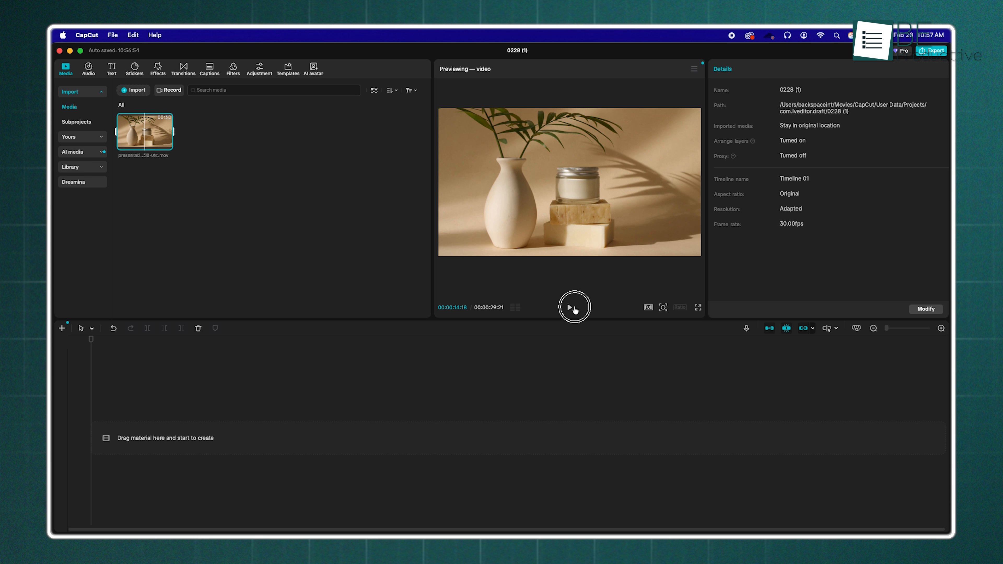
{"action": "left_click_drag", "start_coordinate": [139, 138], "coordinate": [132, 417]}
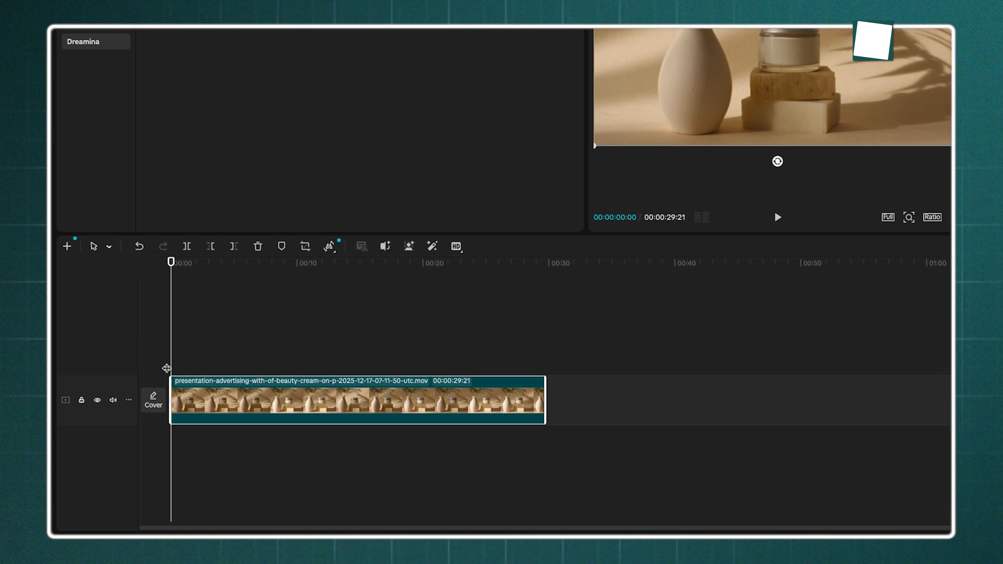
Scrub the playhead along the beauty-cream clip, adjust the timeline scale, and park the playhead at 00:00:07:13
{"action": "left_click_drag", "start_coordinate": [168, 367], "coordinate": [288, 354]}
{"action": "scroll", "coordinate": [291, 358], "scroll_direction": "up", "scroll_amount": 3}
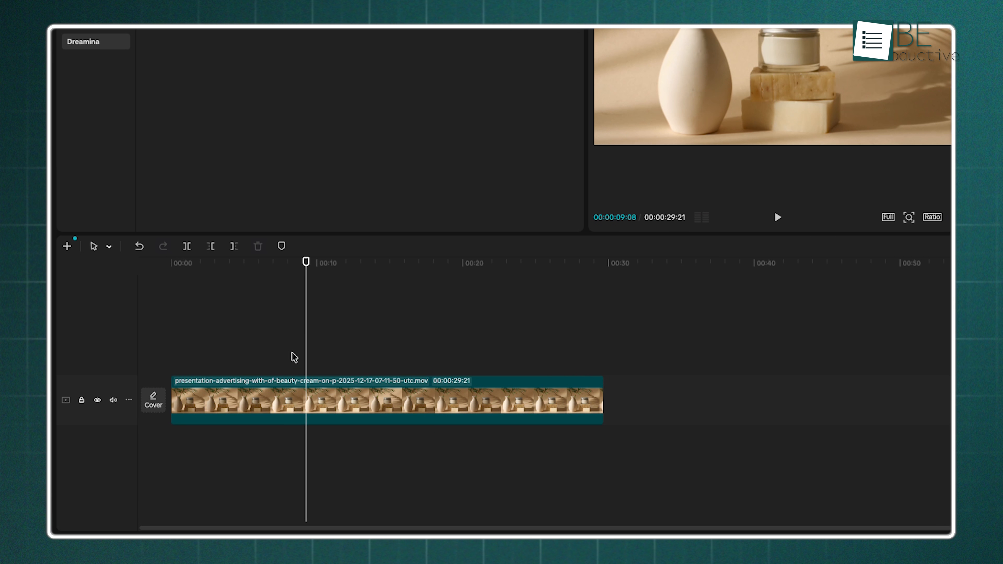
{"action": "scroll", "coordinate": [298, 363], "scroll_direction": "down", "scroll_amount": 2}
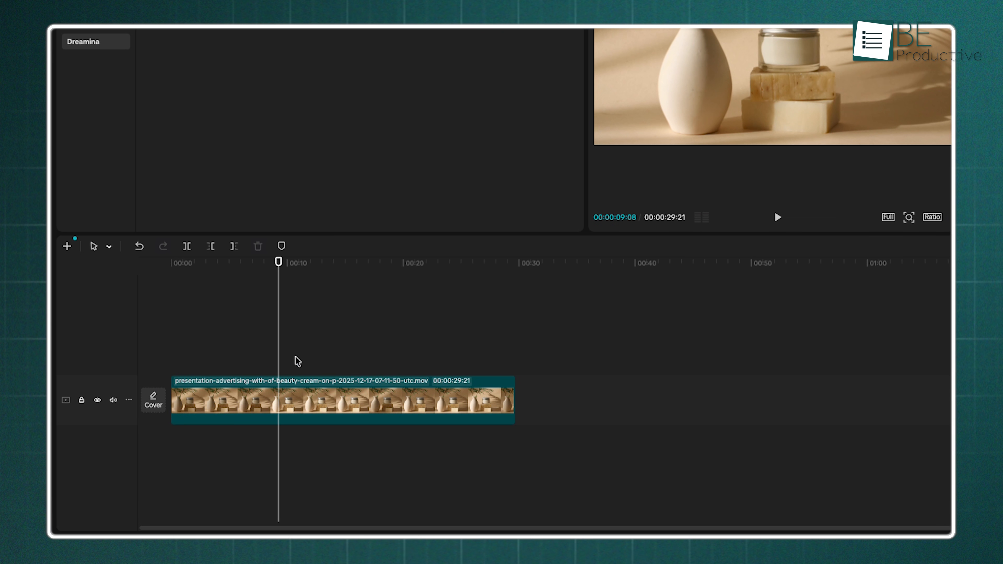
{"action": "left_click_drag", "start_coordinate": [279, 268], "coordinate": [171, 274]}
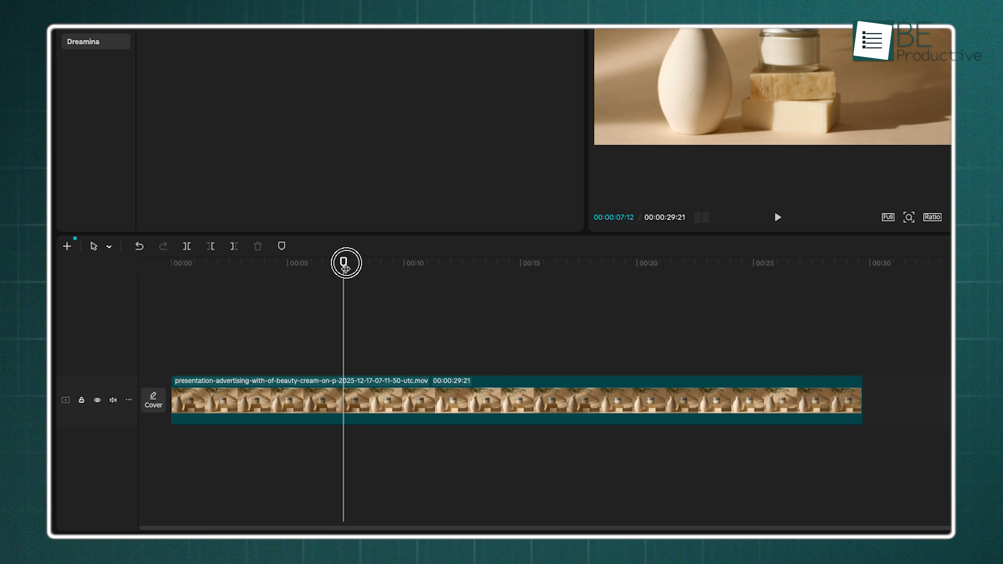
{"action": "mouse_move", "coordinate": [346, 269]}
{"action": "left_mouse_down"}
{"action": "mouse_move", "coordinate": [371, 269]}
{"action": "mouse_move", "coordinate": [344, 271]}
{"action": "left_mouse_up"}
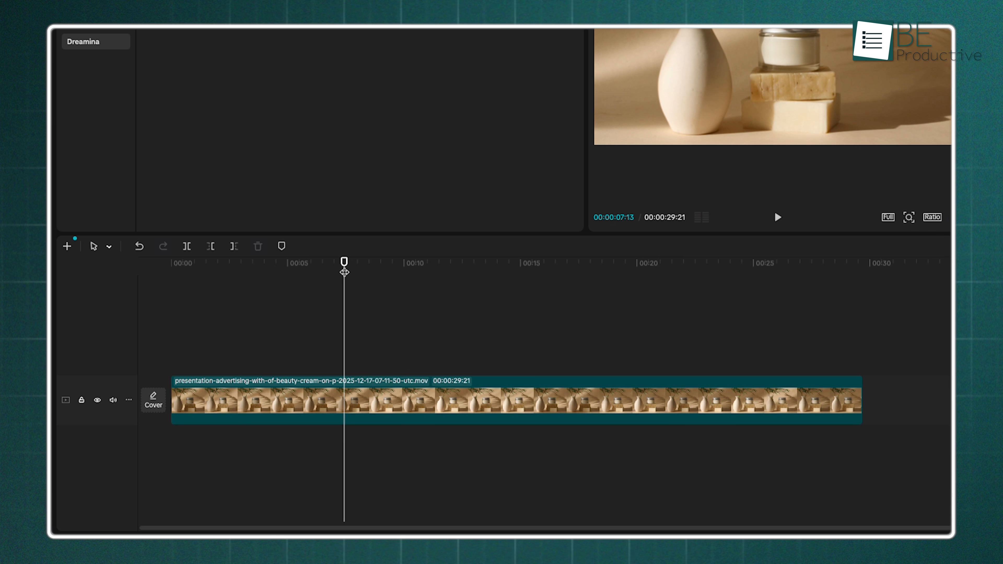
Move the playhead forward by single frames, back and forth in larger jumps, and play the timeline from 00:00:07:17
{"action": "key", "text": "Right"}
{"action": "key", "text": "Right"}
{"action": "key", "text": "Right"}
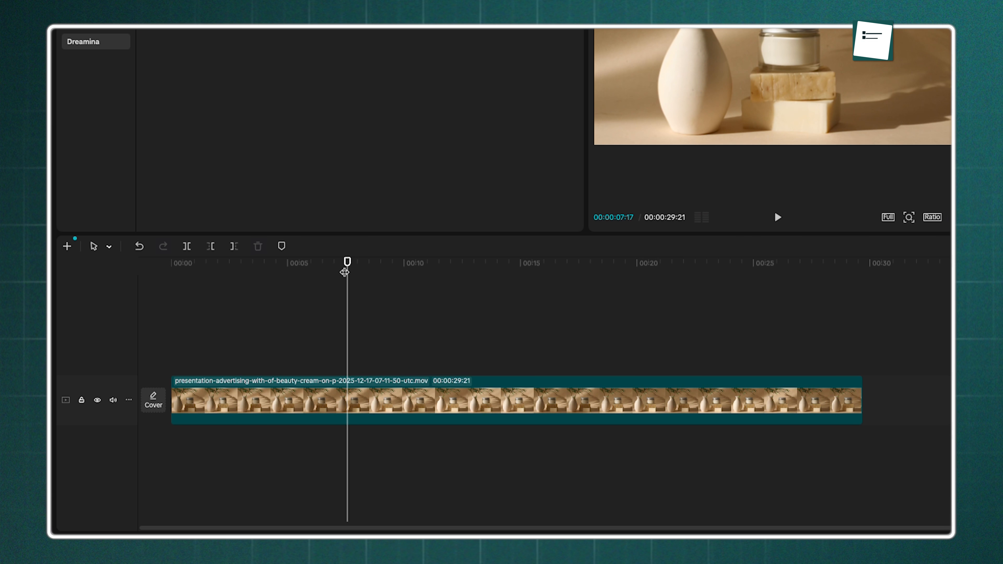
{"action": "key", "text": "shift+Right"}
{"action": "key", "text": "shift+Right"}
{"action": "key", "text": "shift+Right"}
{"action": "key", "text": "shift+Right"}
{"action": "key", "text": "shift+Right"}
{"action": "key", "text": "shift+Right"}
{"action": "key", "text": "shift+Left"}
{"action": "key", "text": "shift+Left"}
{"action": "key", "text": "shift+Left"}
{"action": "key", "text": "shift+Left"}
{"action": "key", "text": "shift+Left"}
{"action": "key", "text": "shift+Left"}
{"action": "key", "text": "shift+Right"}
{"action": "key", "text": "shift+Right"}
{"action": "key", "text": "shift+Right"}
{"action": "key", "text": "shift+Right"}
{"action": "key", "text": "shift+Right"}
{"action": "key", "text": "shift+Right"}
{"action": "key", "text": "shift+Left"}
{"action": "key", "text": "shift+Left"}
{"action": "key", "text": "shift+Left"}
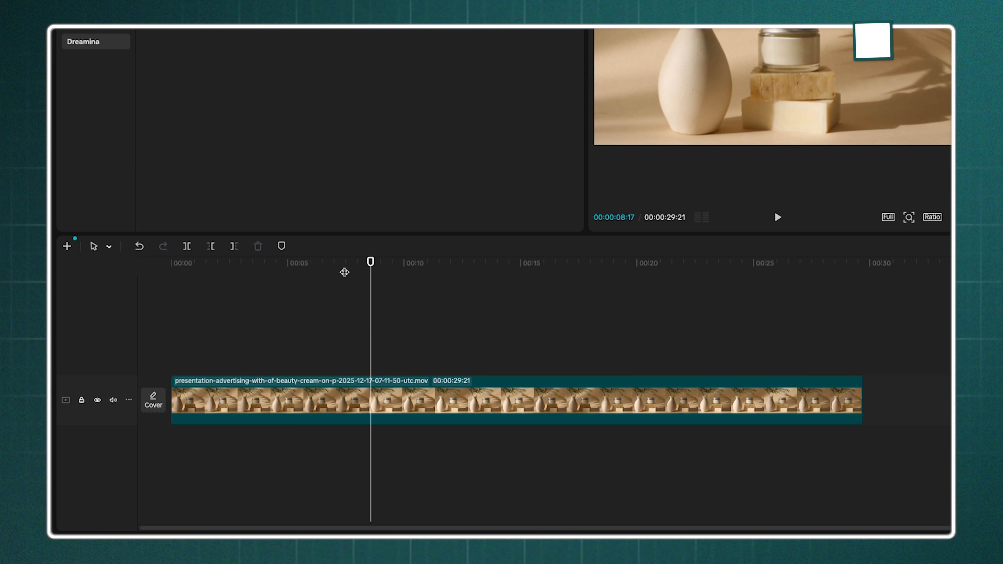
{"action": "key", "text": "shift+Left"}
{"action": "key", "text": "shift+Left"}
{"action": "key", "text": "shift+Left"}
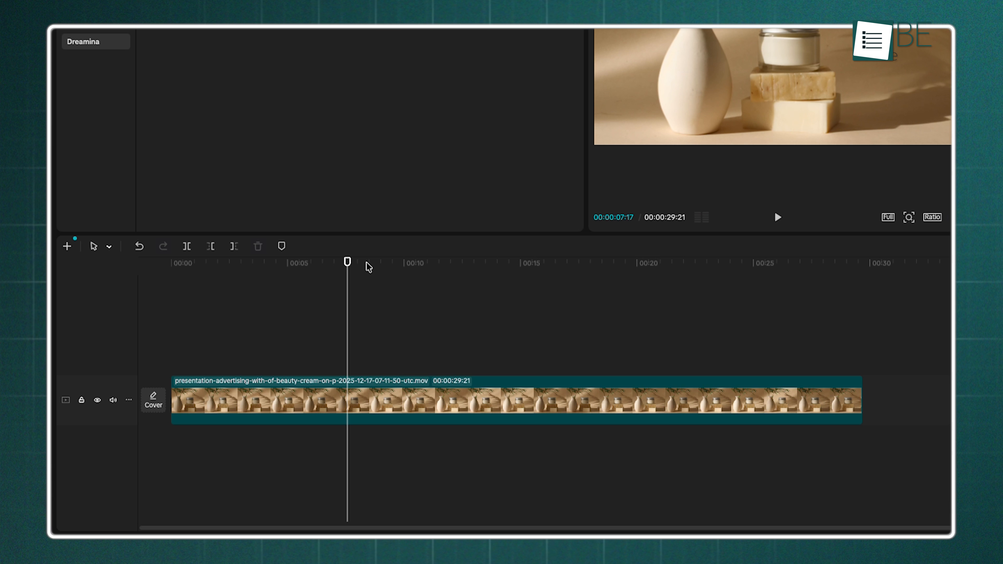
{"action": "key", "text": "space"}
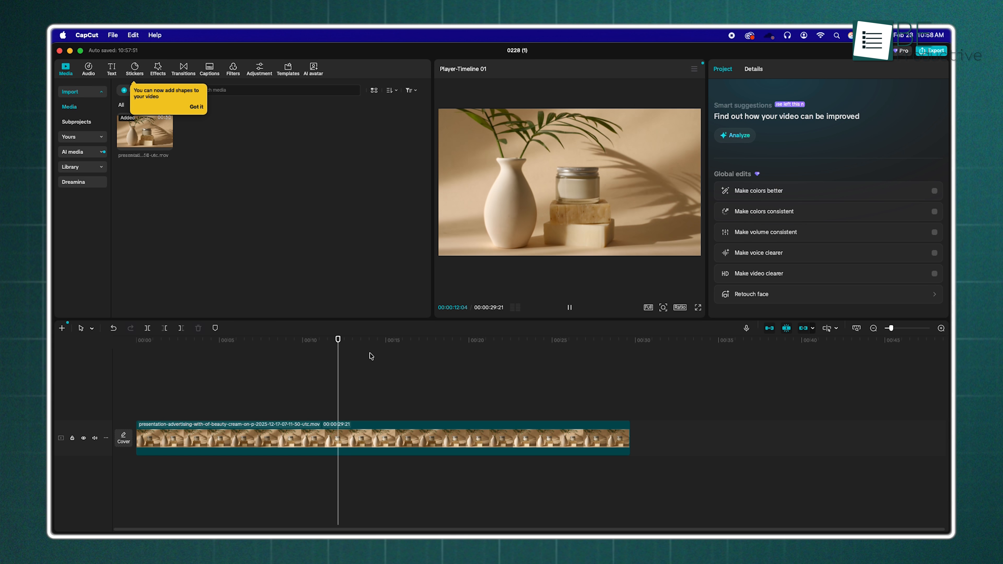
{"action": "key", "text": "space"}
Add the a-striking-stone-texture clip to the main track directly after the beauty-cream clip, leaving no gap between them
{"action": "left_click_drag", "start_coordinate": [209, 130], "coordinate": [629, 431]}
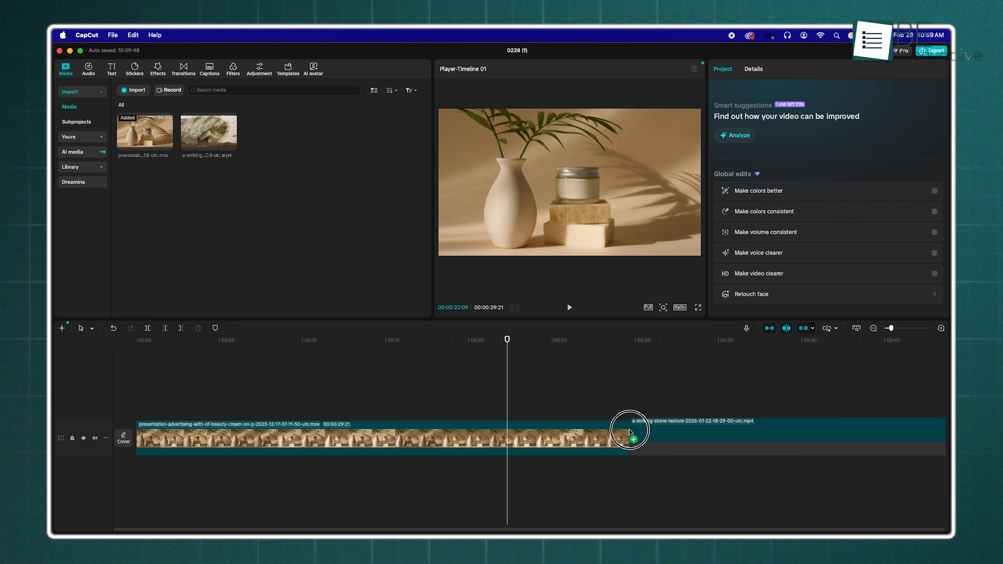
{"action": "left_click", "coordinate": [605, 343]}
{"action": "key", "text": "space"}
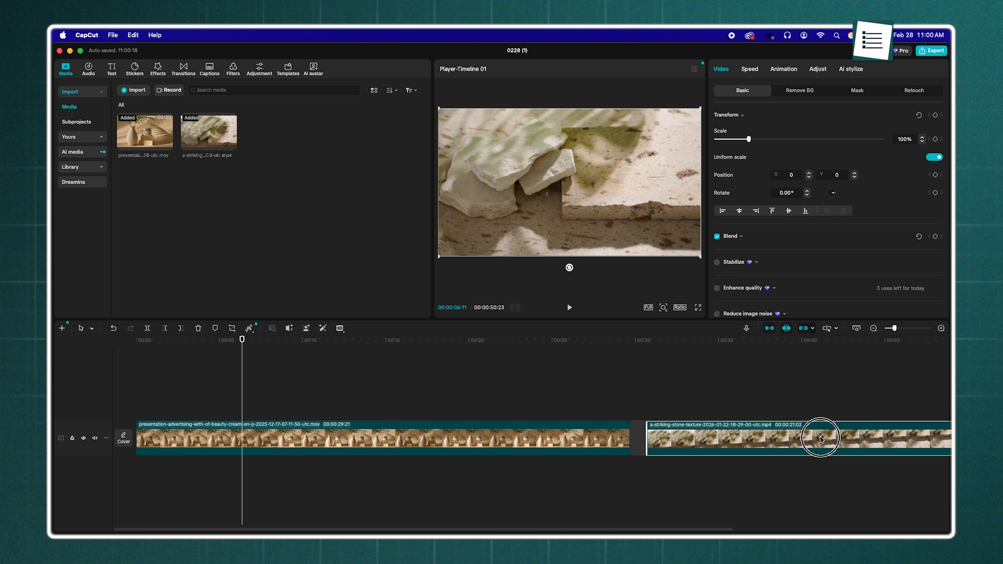
{"action": "left_click_drag", "start_coordinate": [819, 432], "coordinate": [700, 441]}
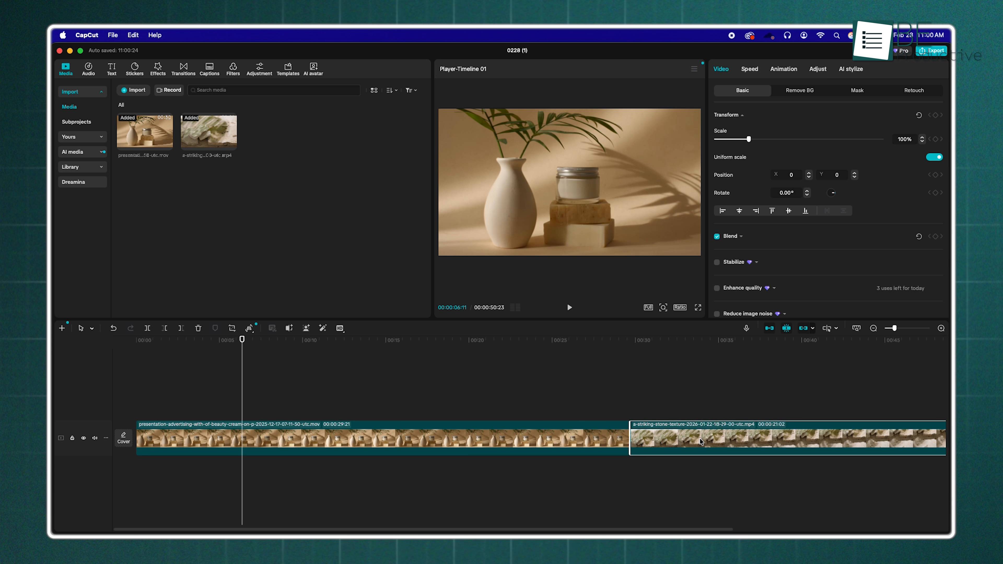
Select the beauty-cream clip and play the timeline from the beginning, pausing at 00:00:04:16
{"action": "left_click", "coordinate": [542, 438]}
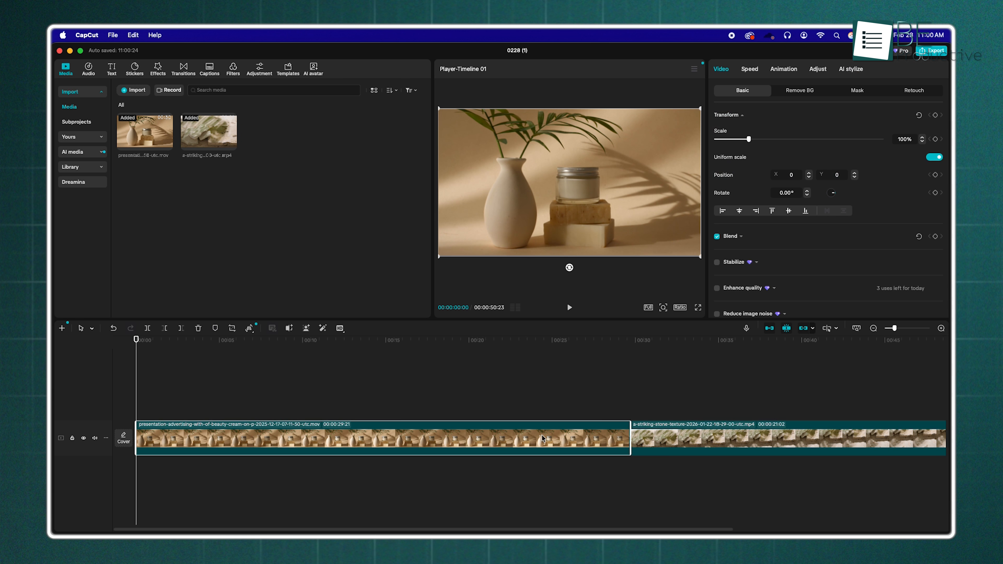
{"action": "key", "text": "space"}
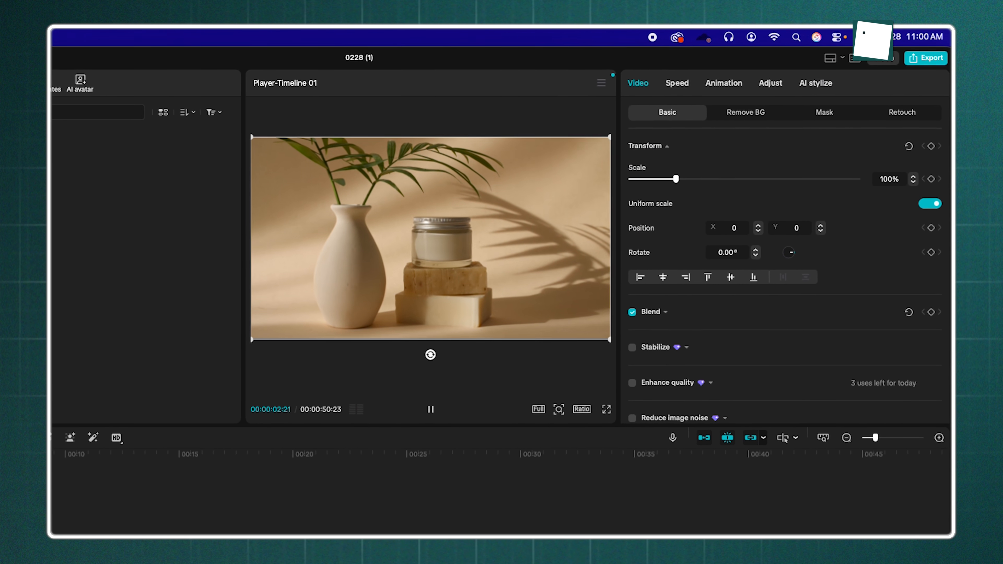
{"action": "key", "text": "space"}
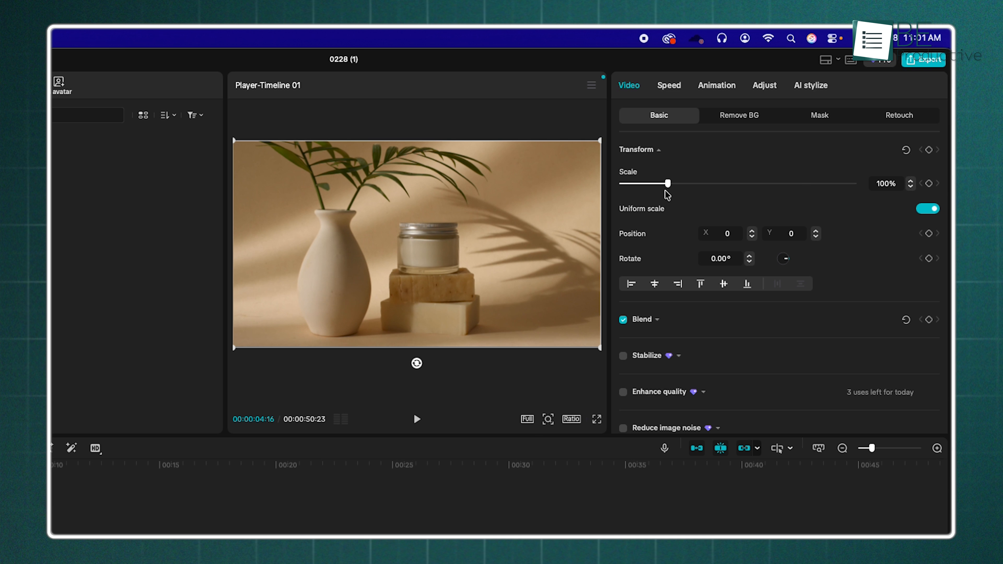
Try out the scale and rotation of the beauty-cream clip and reset its transform
{"action": "mouse_move", "coordinate": [668, 185]}
{"action": "left_mouse_down"}
{"action": "mouse_move", "coordinate": [691, 185]}
{"action": "mouse_move", "coordinate": [668, 184]}
{"action": "left_mouse_up"}
{"action": "left_click_drag", "start_coordinate": [786, 264], "coordinate": [710, 273]}
{"action": "left_click", "coordinate": [906, 150]}
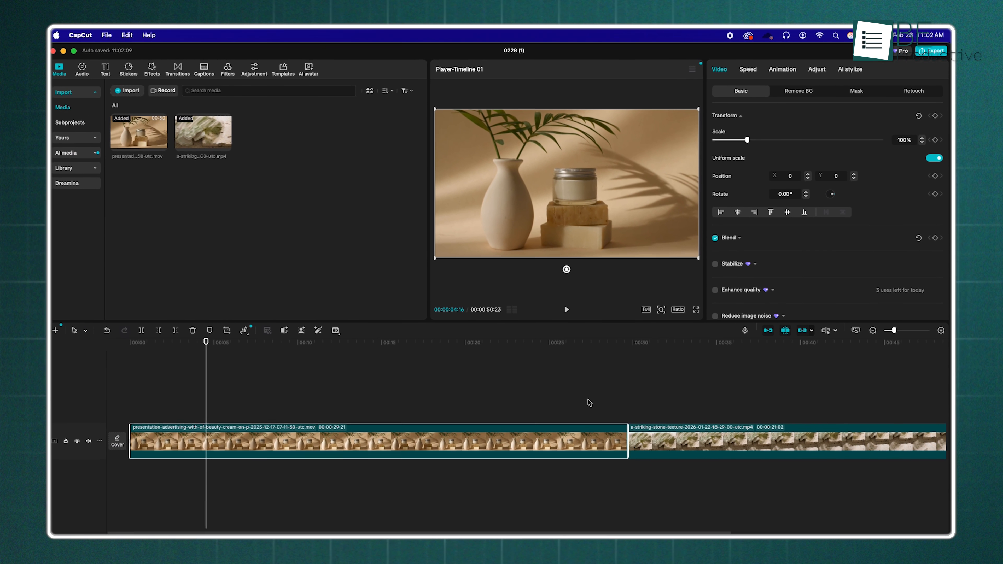
Look through the audio, text effect and filter libraries and the clip's speed settings, and return to the imported media
{"action": "left_click", "coordinate": [82, 70]}
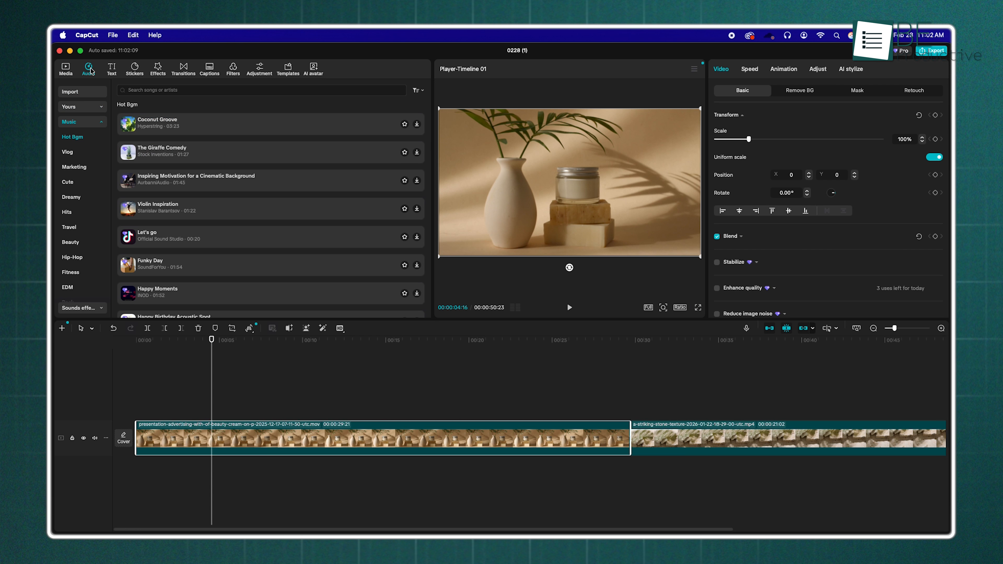
{"action": "left_click", "coordinate": [112, 70]}
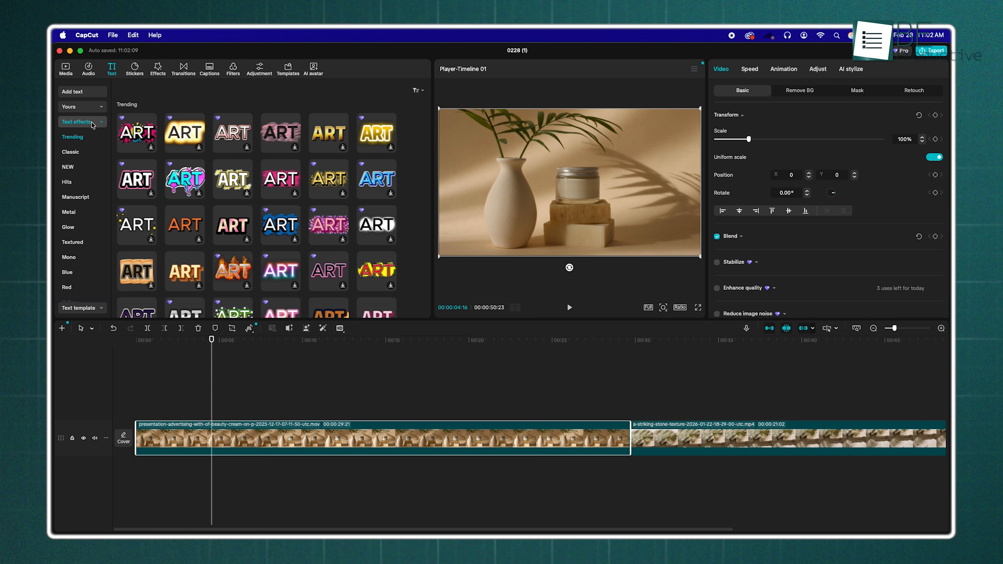
{"action": "left_click", "coordinate": [236, 71]}
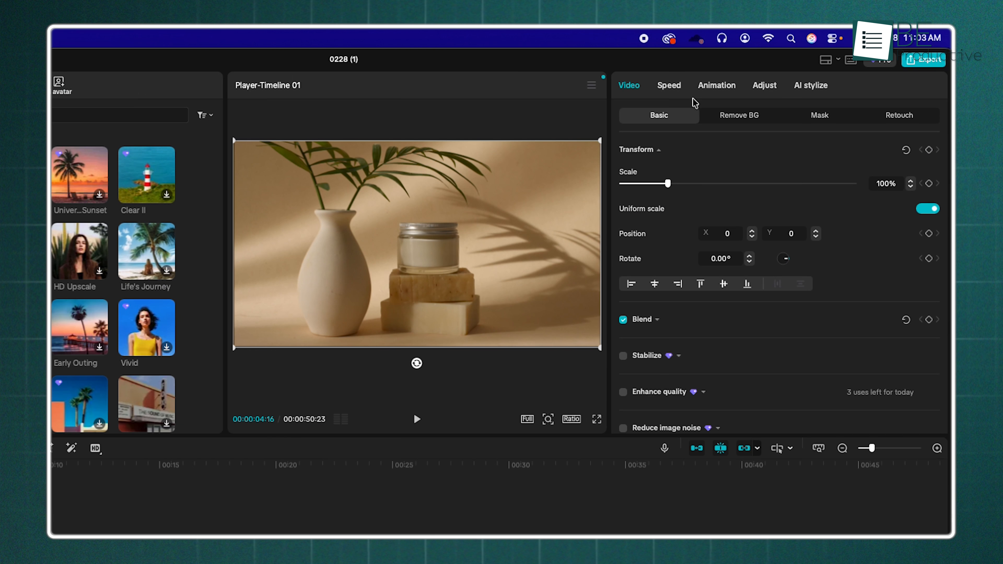
{"action": "left_click", "coordinate": [671, 86]}
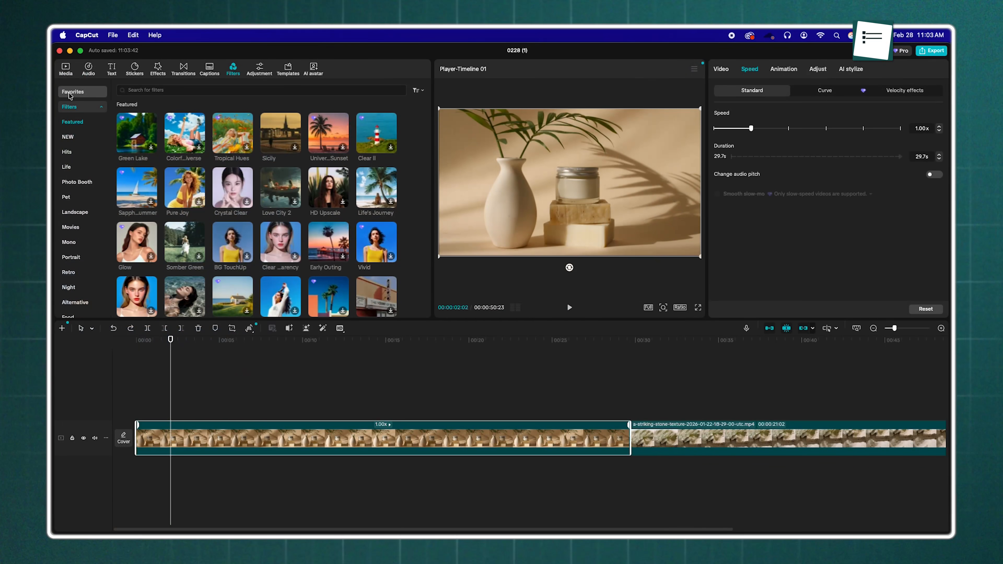
{"action": "left_click", "coordinate": [71, 76]}
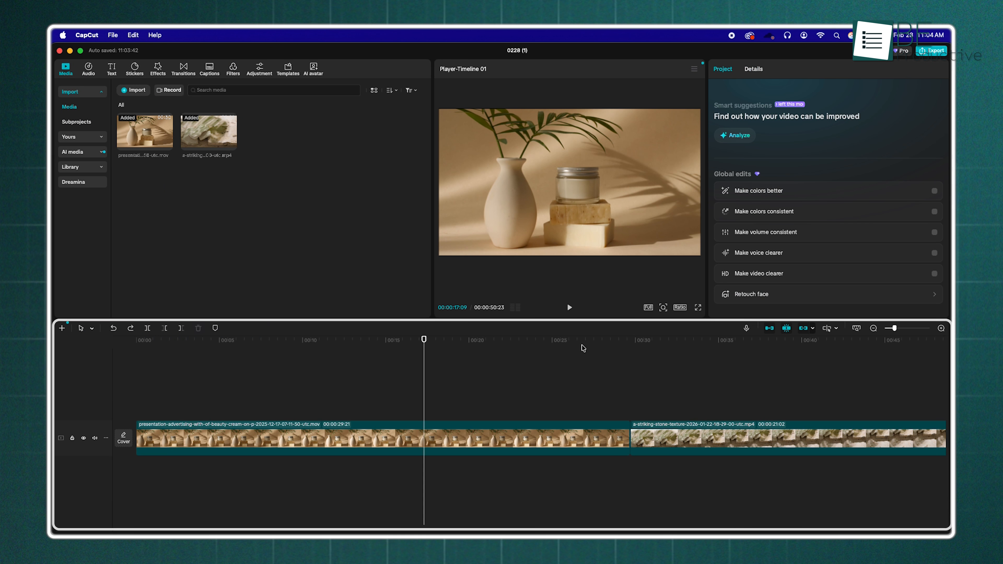
Check the stone-texture clip on the timeline and preview the custom adjustment from the adjustment library
{"action": "left_click", "coordinate": [679, 341]}
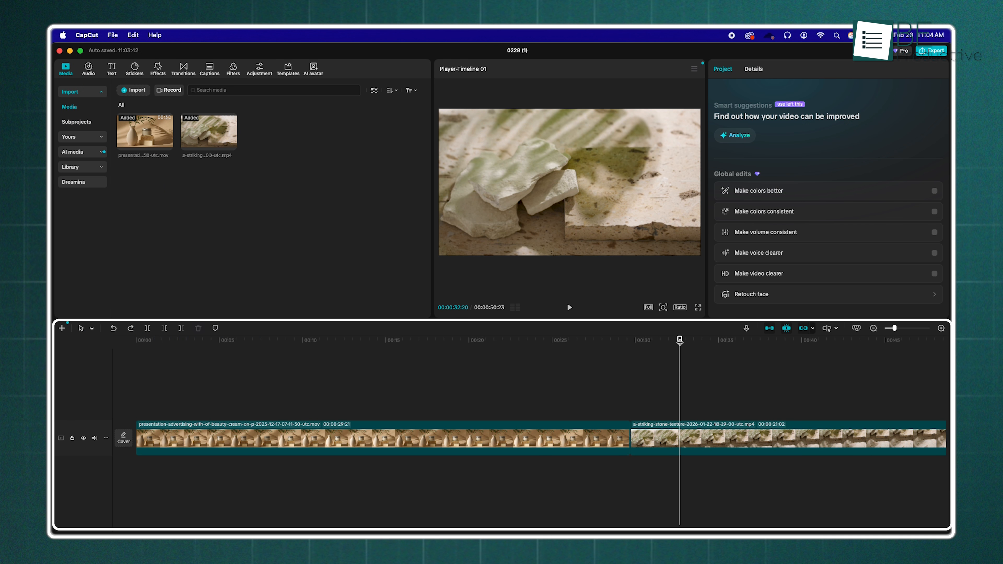
{"action": "left_click", "coordinate": [731, 435]}
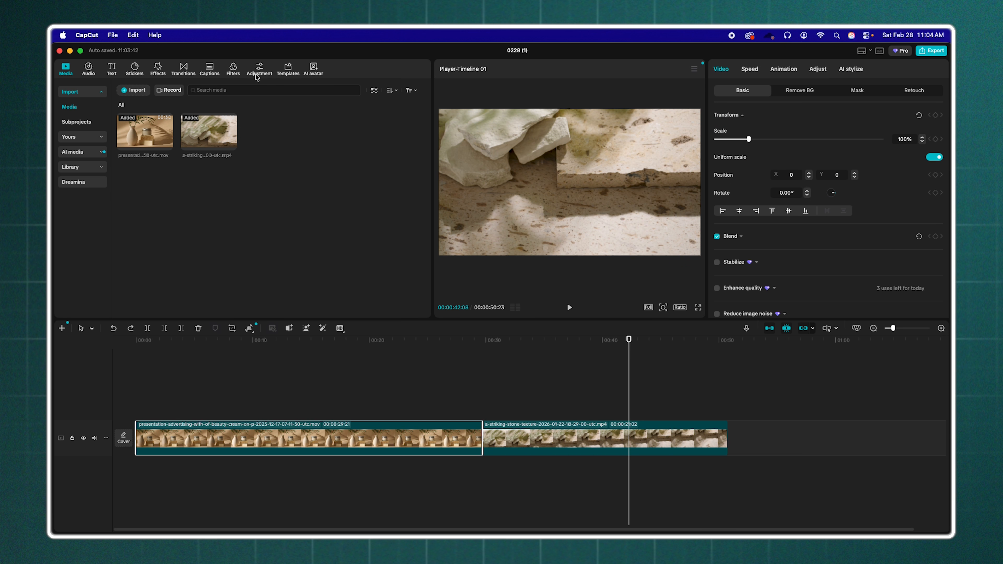
{"action": "left_click", "coordinate": [258, 73]}
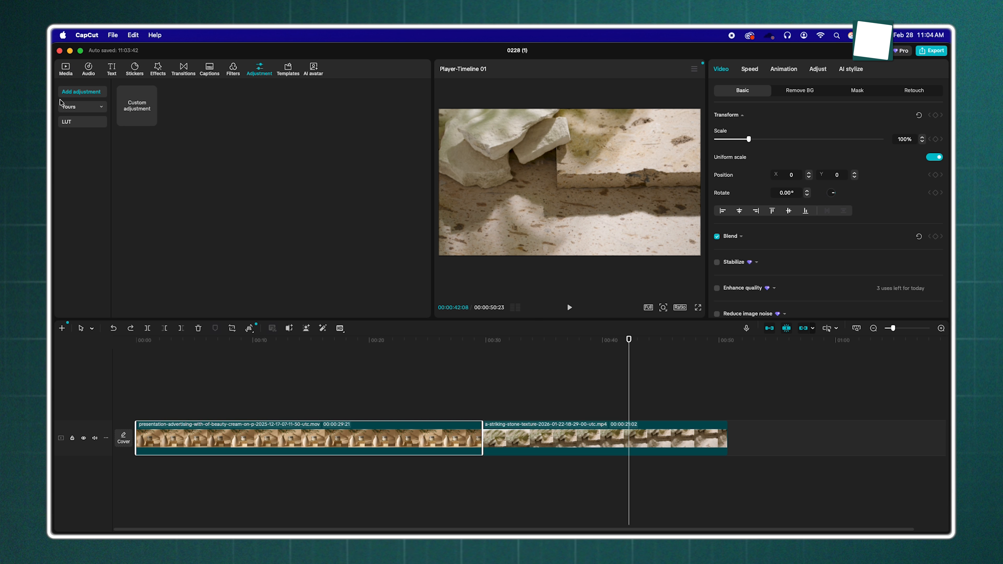
{"action": "left_click", "coordinate": [130, 110]}
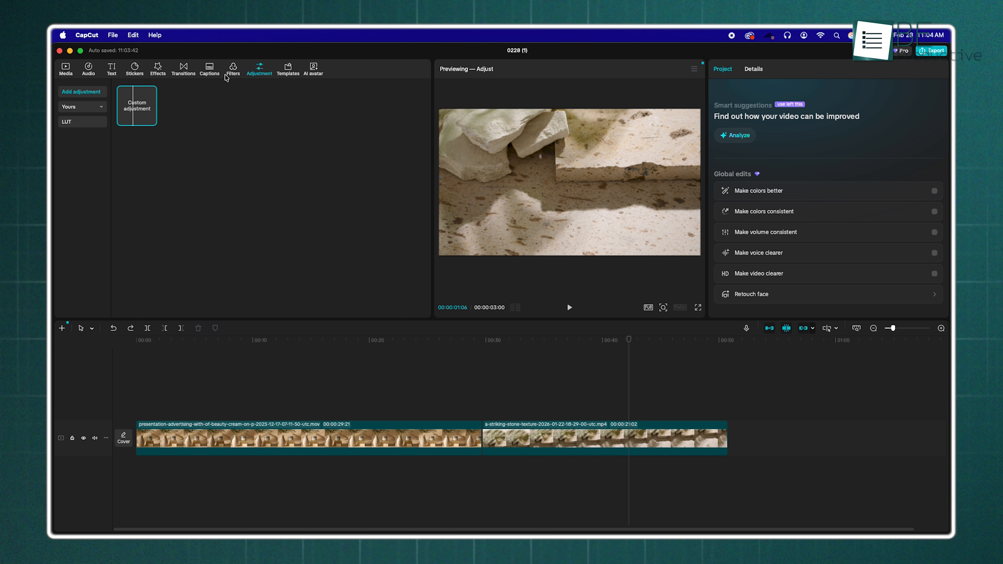
Look through the filter, caption and transition libraries and view the project's details
{"action": "left_click", "coordinate": [237, 74]}
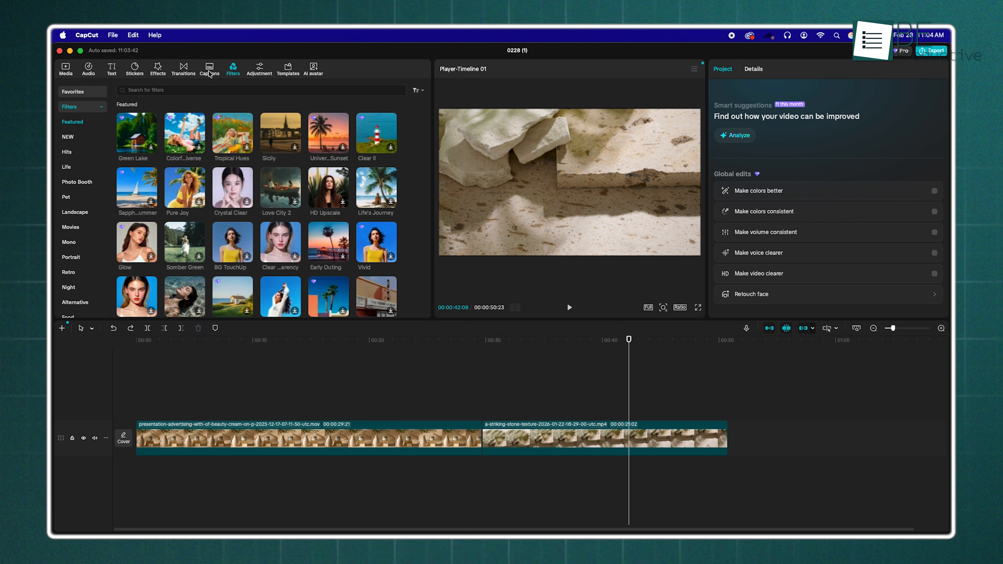
{"action": "left_click", "coordinate": [211, 74]}
{"action": "left_click", "coordinate": [185, 72]}
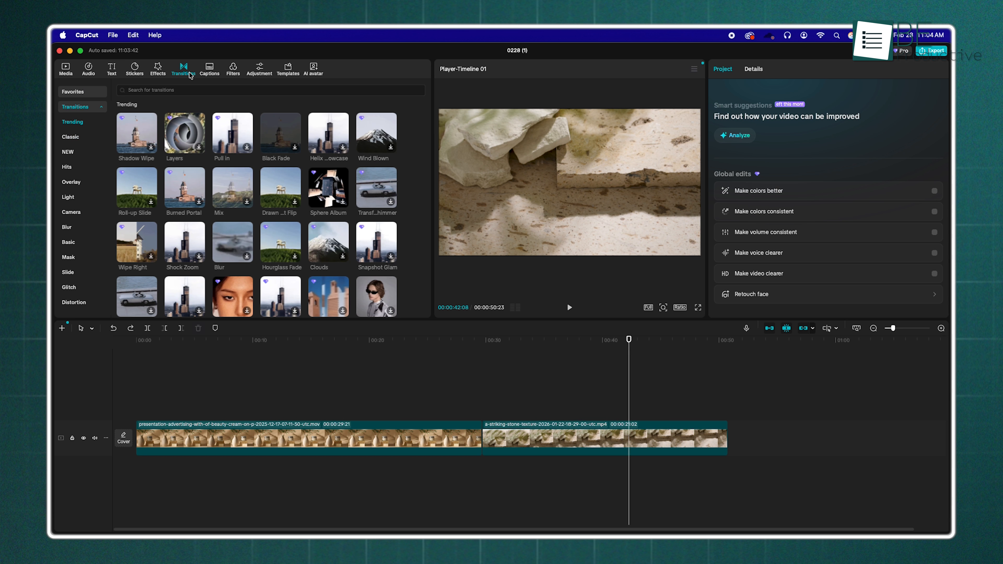
{"action": "left_click", "coordinate": [753, 69]}
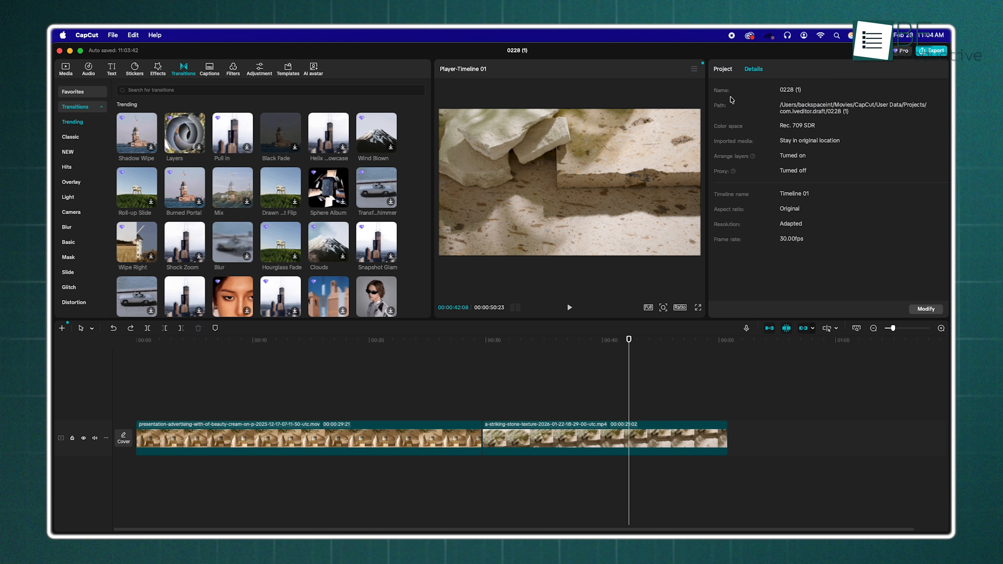
Select the stone-texture clip on the timeline and look through its video, speed, animation, adjustment and AI stylize settings
{"action": "left_click", "coordinate": [582, 429]}
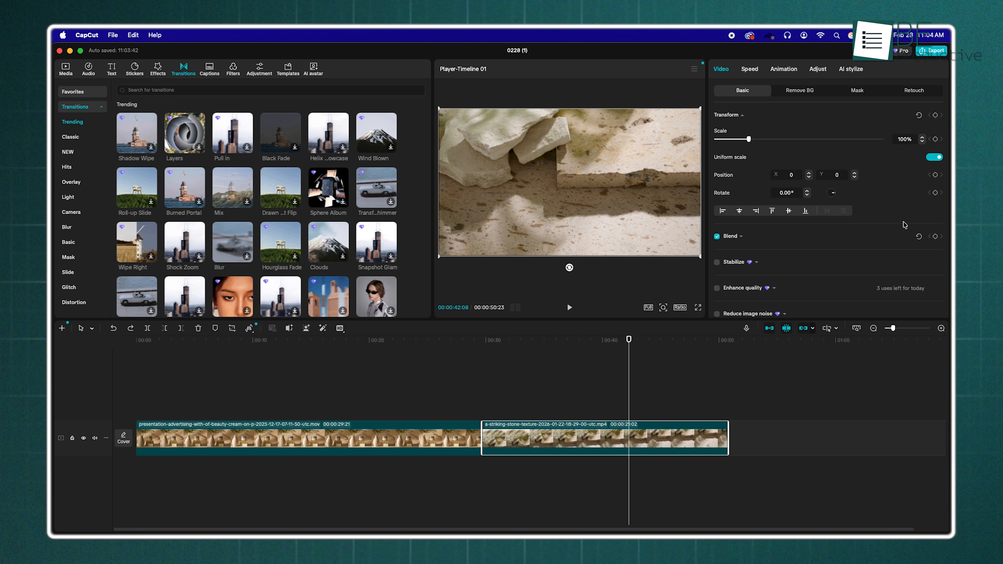
{"action": "scroll", "coordinate": [899, 227], "scroll_direction": "down", "scroll_amount": 5}
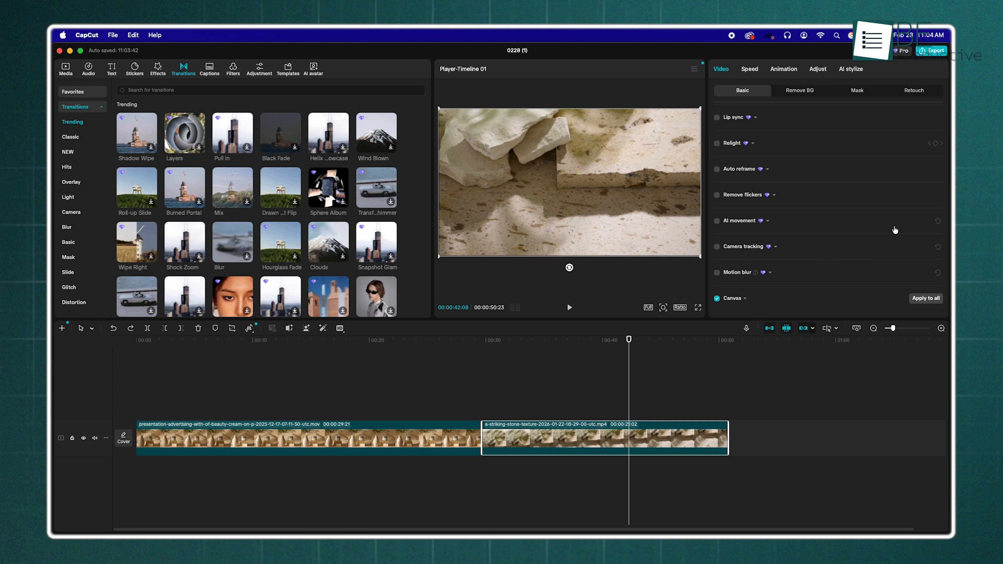
{"action": "scroll", "coordinate": [894, 230], "scroll_direction": "up", "scroll_amount": 5}
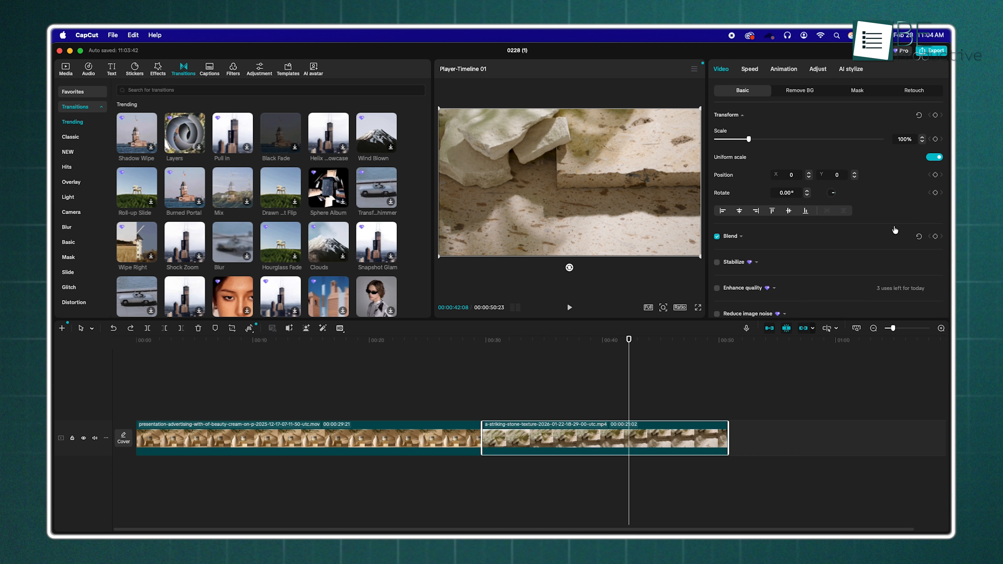
{"action": "left_click", "coordinate": [744, 69]}
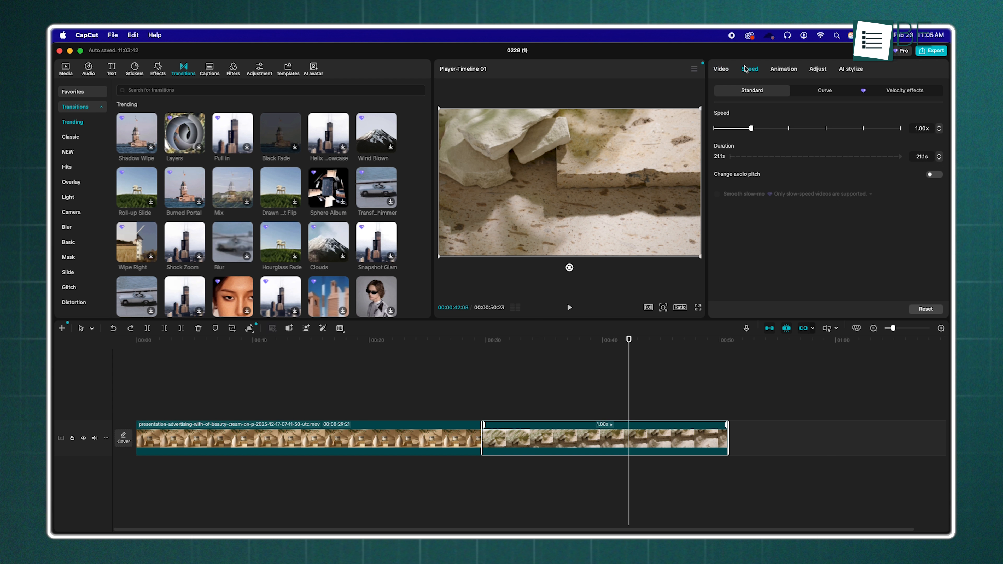
{"action": "left_click", "coordinate": [777, 69]}
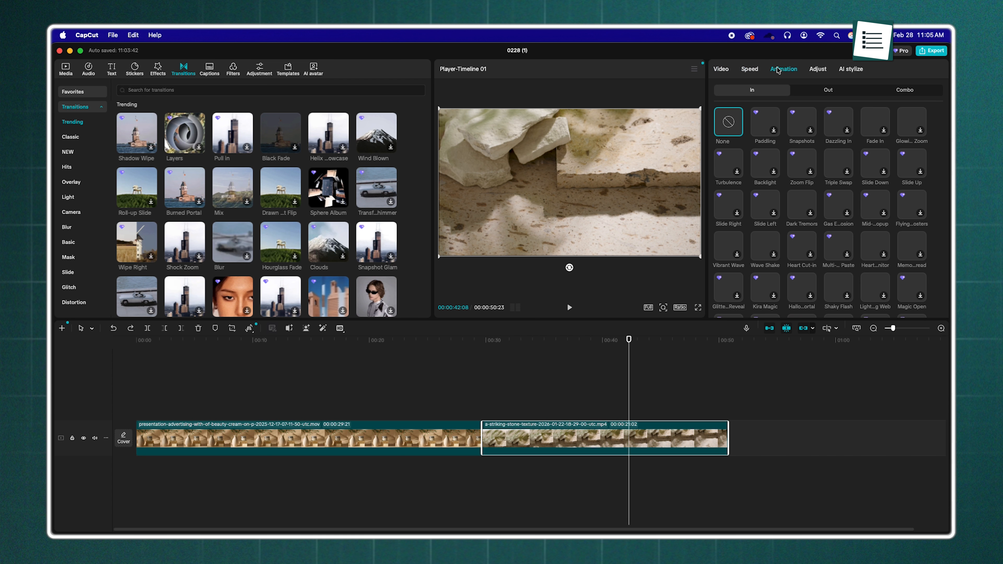
{"action": "left_click", "coordinate": [817, 69]}
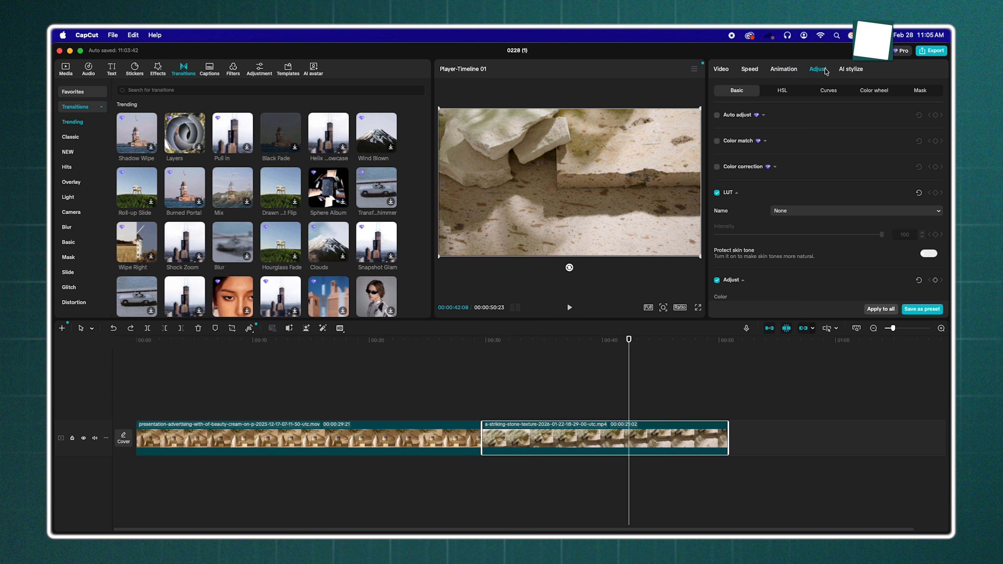
{"action": "left_click", "coordinate": [843, 70]}
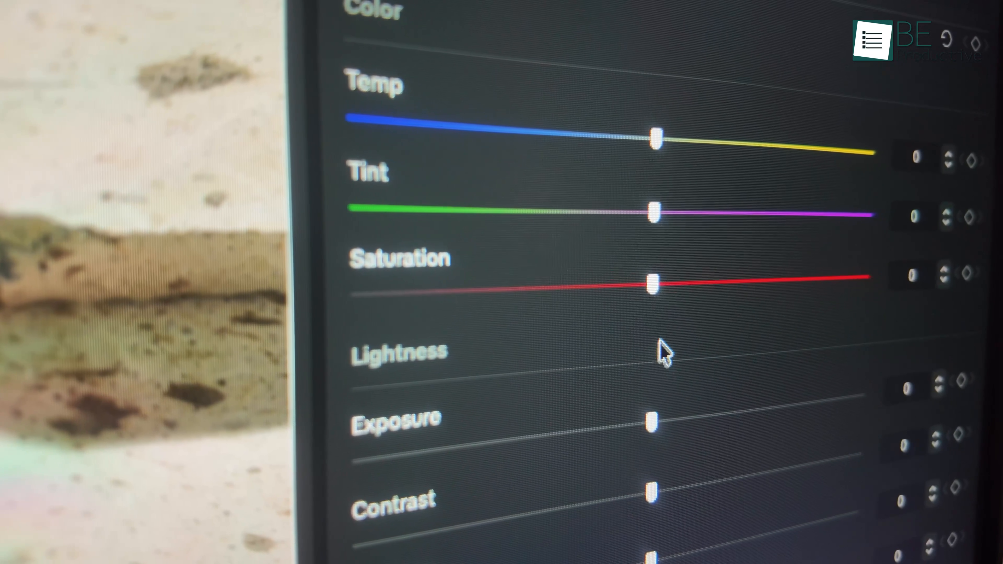
Lower the saturation of the stone-texture clip to -20 in its color adjustments
{"action": "left_click_drag", "start_coordinate": [655, 286], "coordinate": [535, 316]}
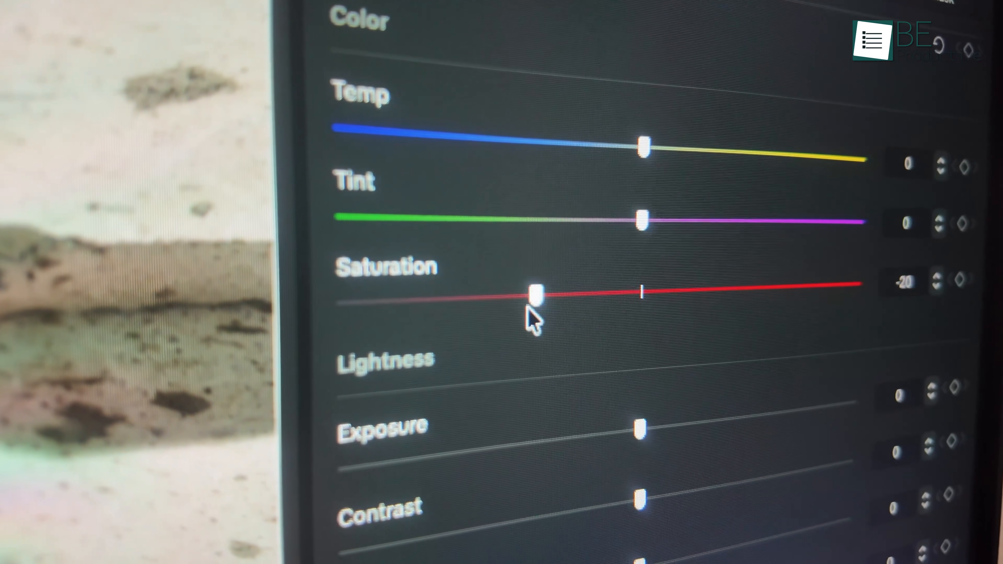